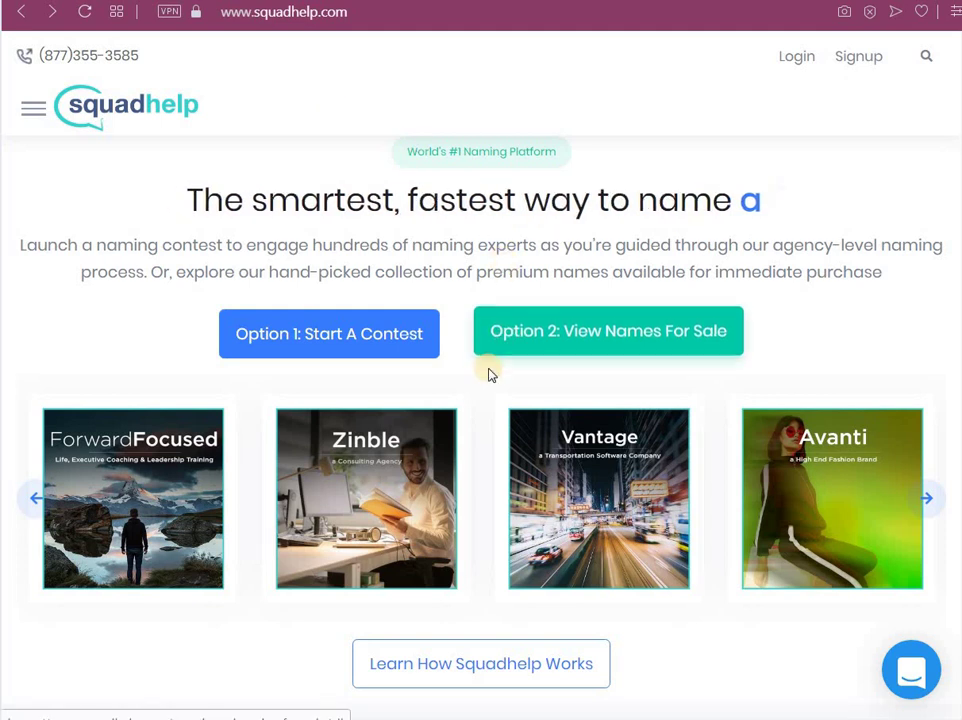
Look through the Squadhelp home page, including the services, sample designs and reasons to use the platform.
scroll(138, 337, "down", 1)
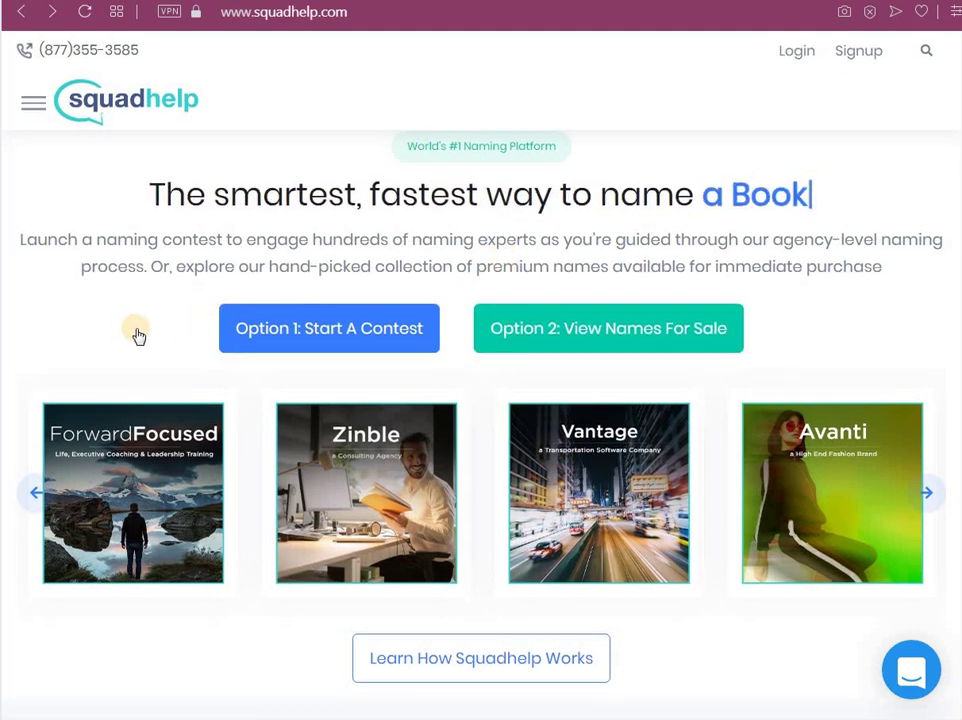
scroll(150, 337, "down", 15)
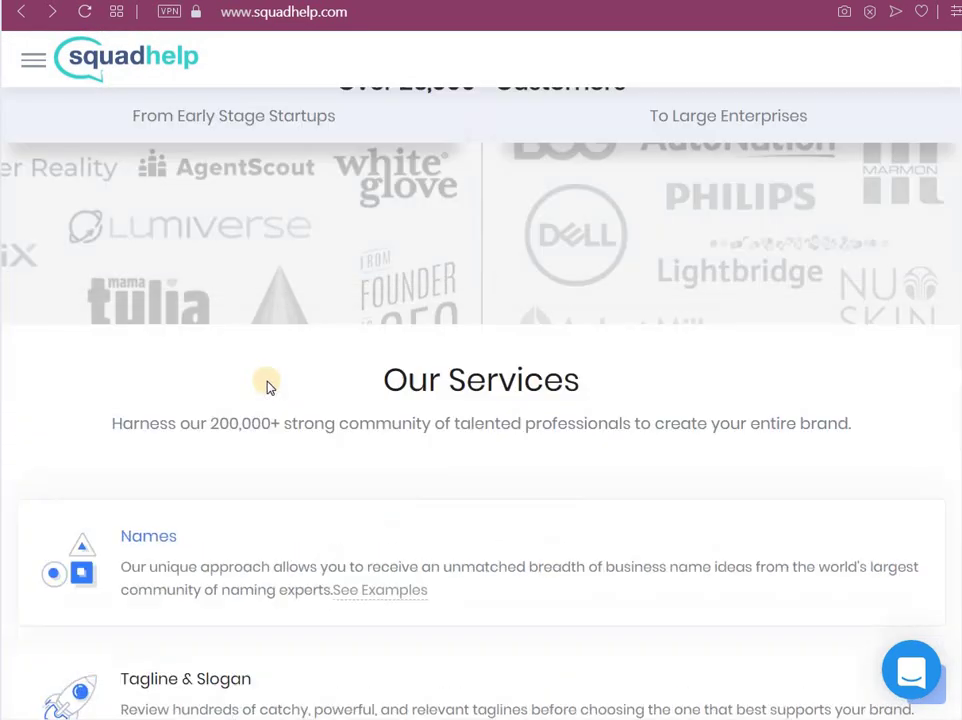
scroll(275, 386, "down", 6)
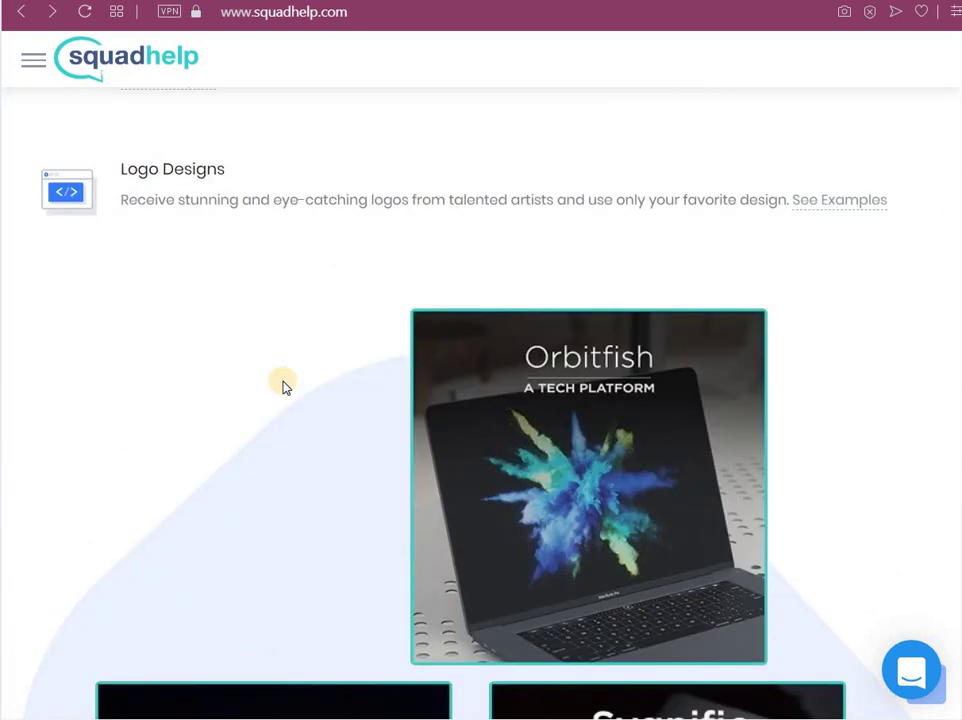
scroll(285, 387, "down", 1)
scroll(393, 389, "up", 15)
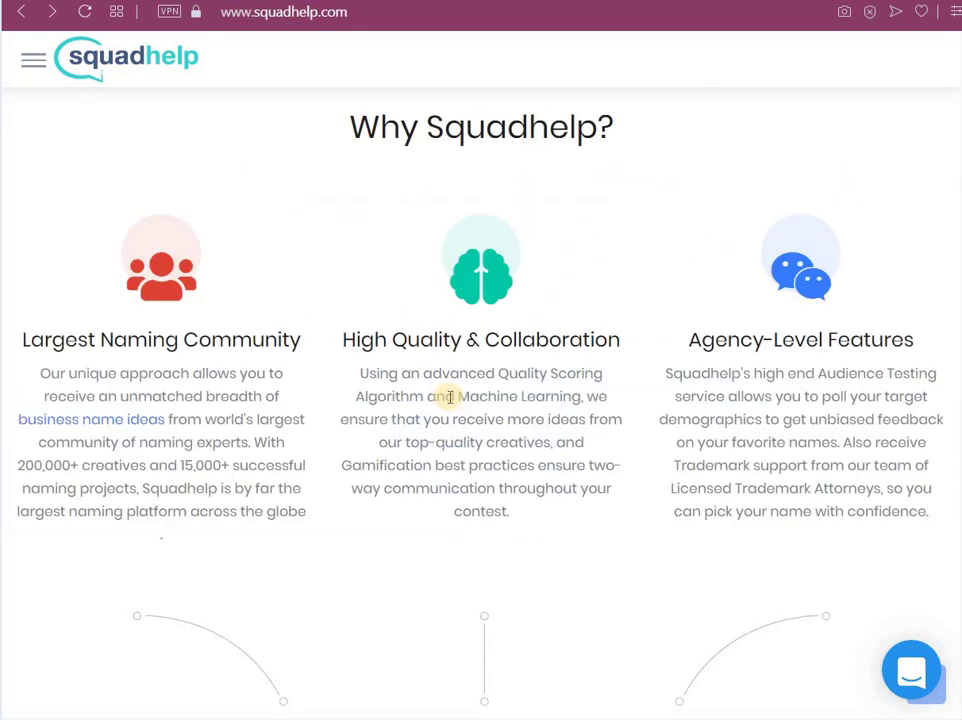
scroll(520, 437, "up", 5)
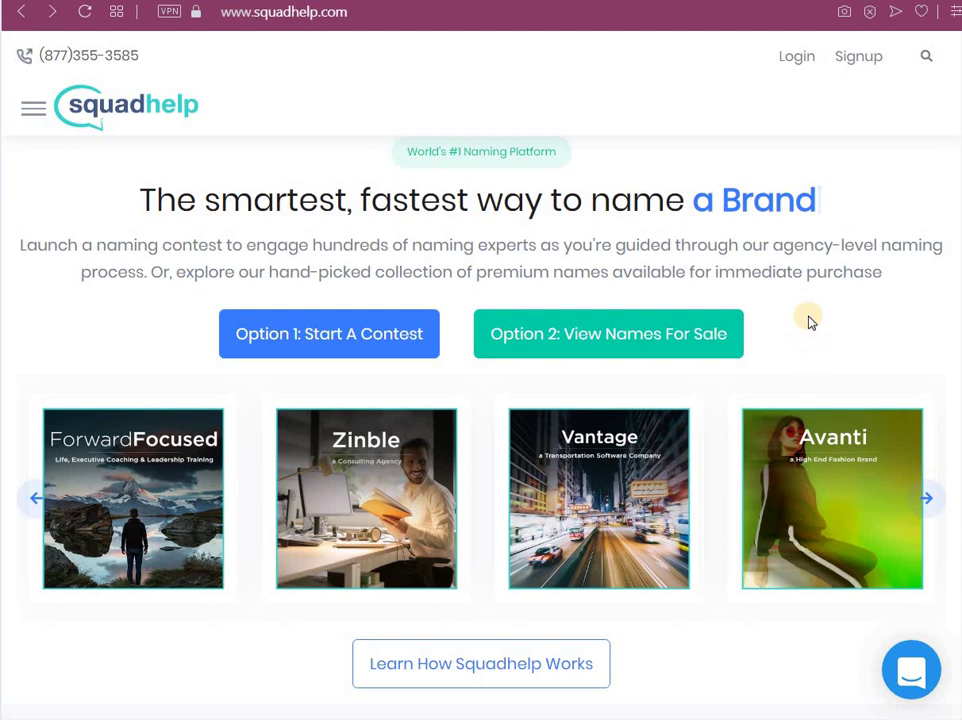
Open the account sign-up form and go through its name, display name, email and password fields.
left_click(865, 62)
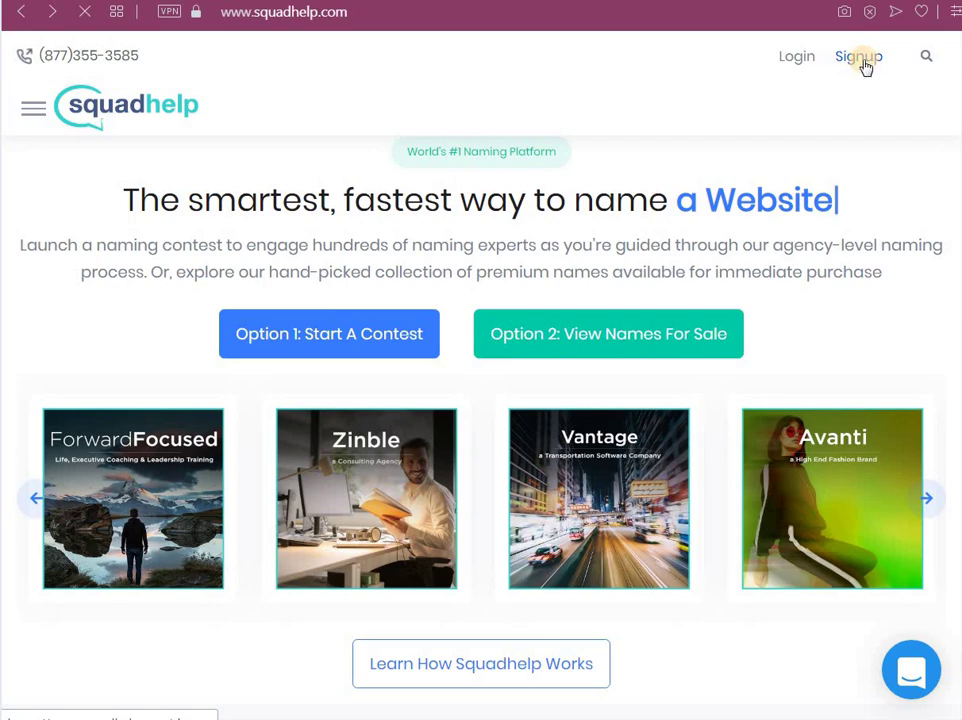
scroll(318, 436, "down", 2)
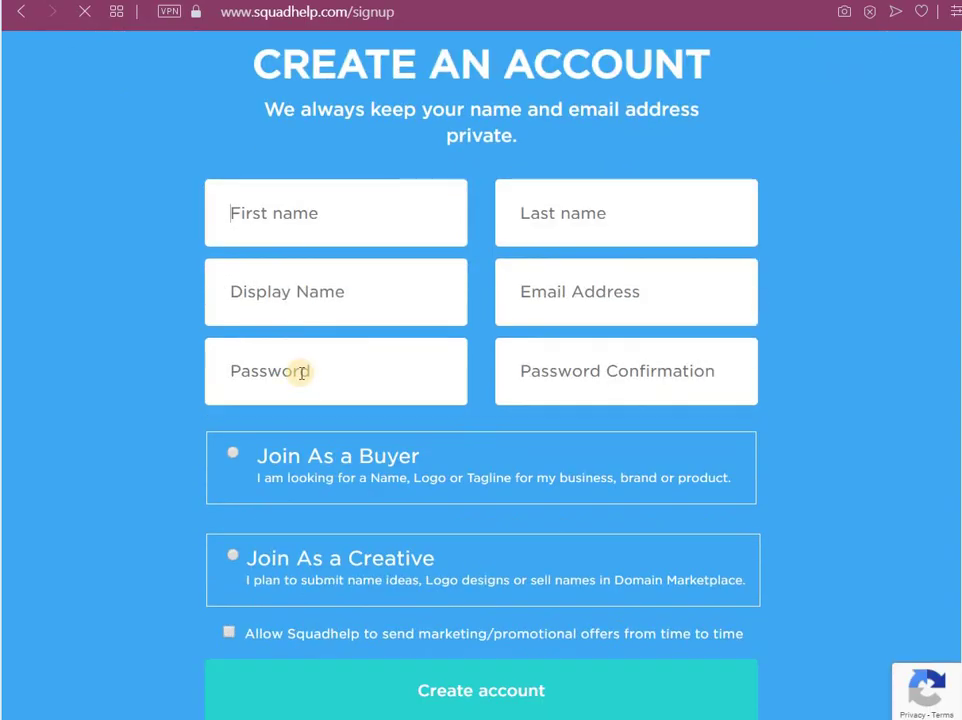
left_click(590, 233)
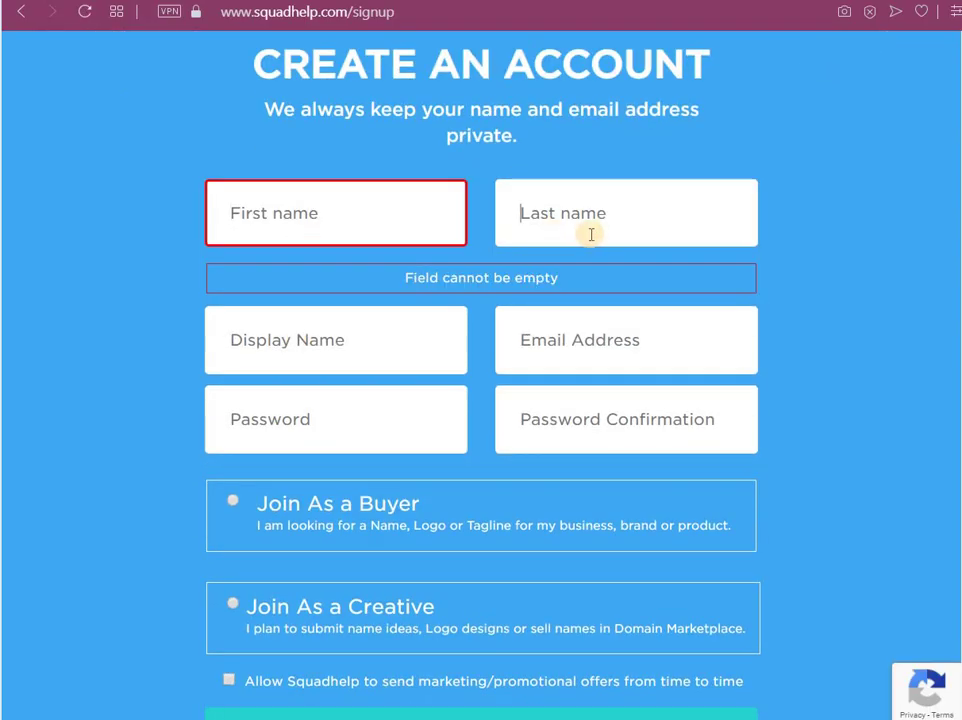
left_click(382, 356)
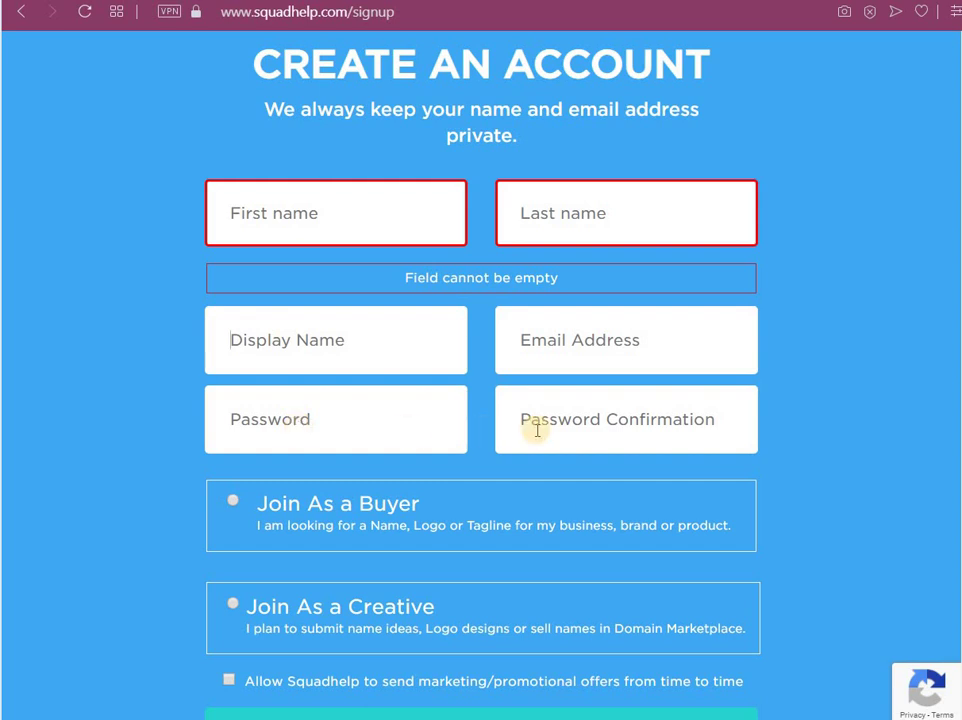
scroll(578, 380, "down", 1)
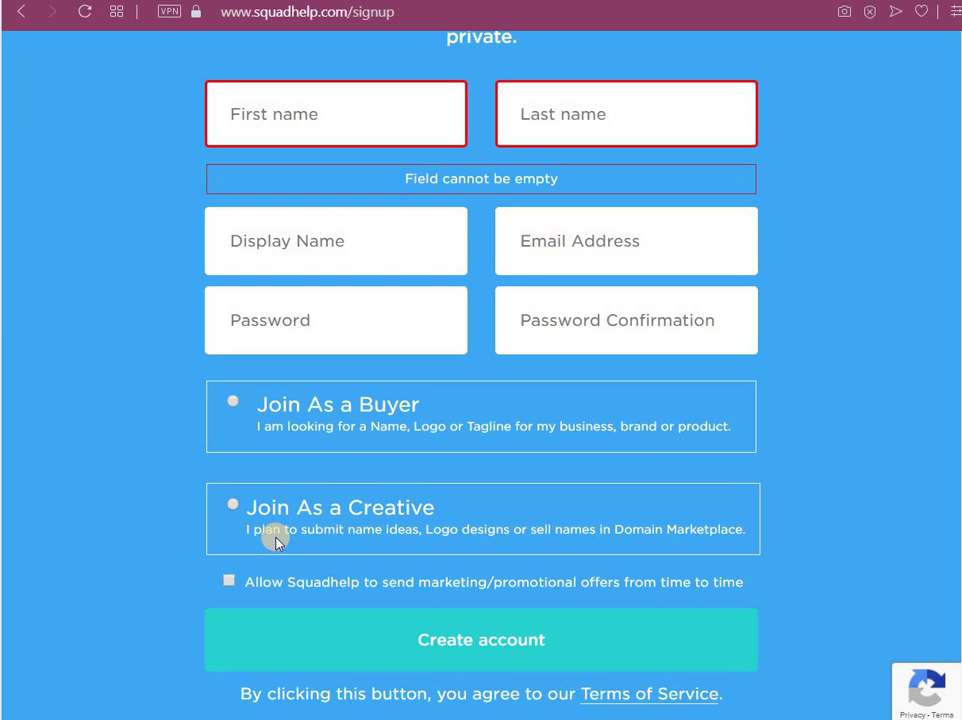
Choose to join as a Creative, toggle the marketing offers consent on and off, and submit the account form.
left_click(227, 510)
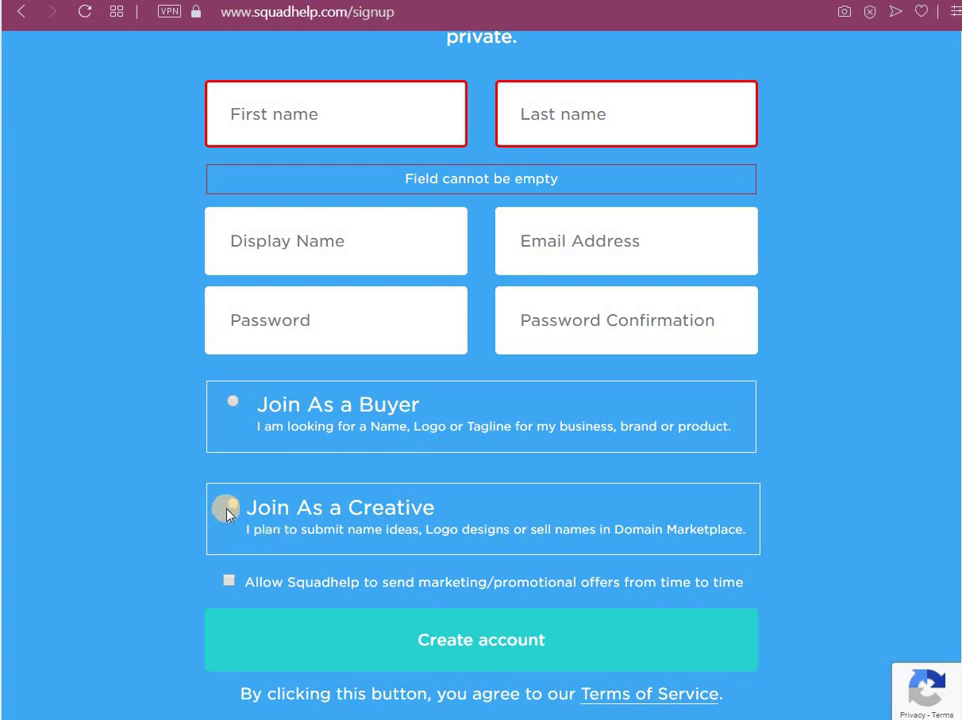
left_click(229, 581)
left_click(231, 581)
left_click(437, 655)
scroll(822, 569, "up", 2)
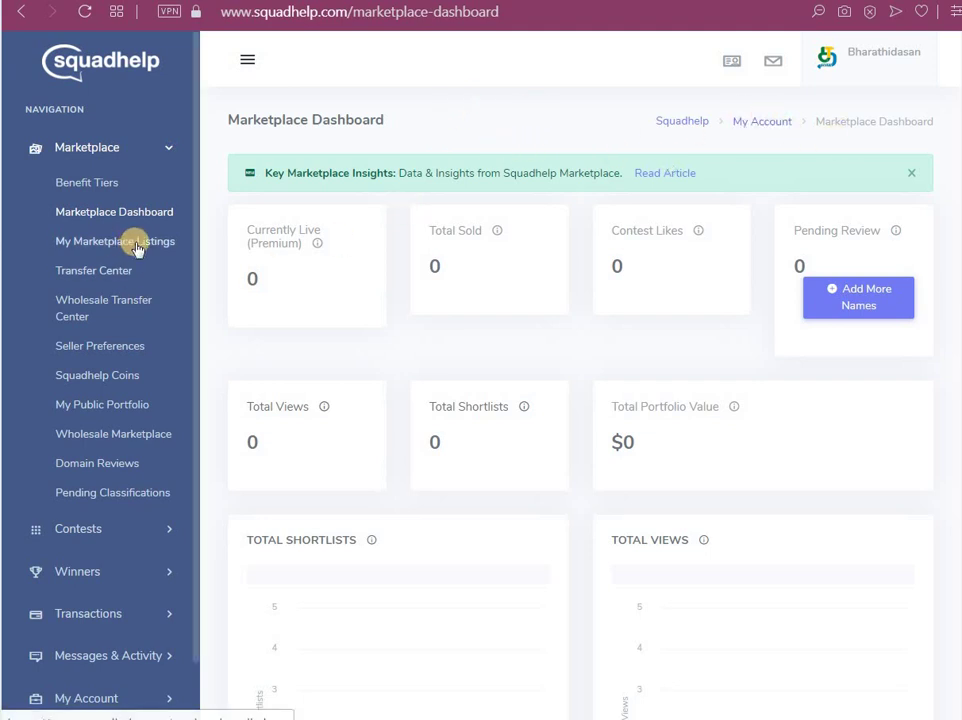
Examine the Marketplace Dashboard statistics and the account's navigation sections.
scroll(175, 315, "down", 1)
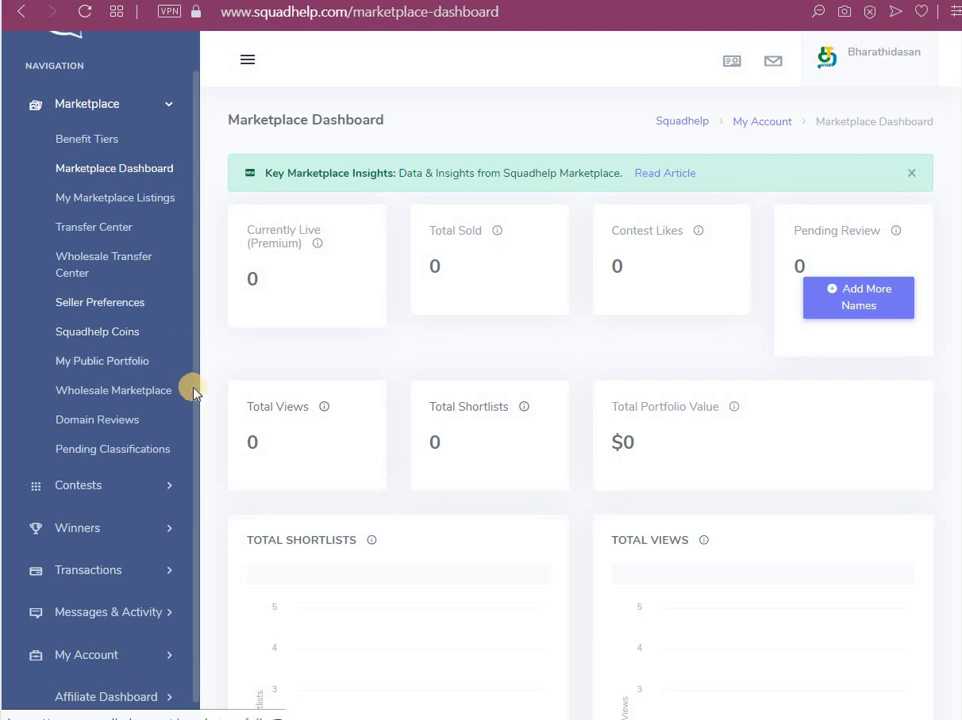
scroll(205, 385, "down", 3)
scroll(352, 438, "up", 4)
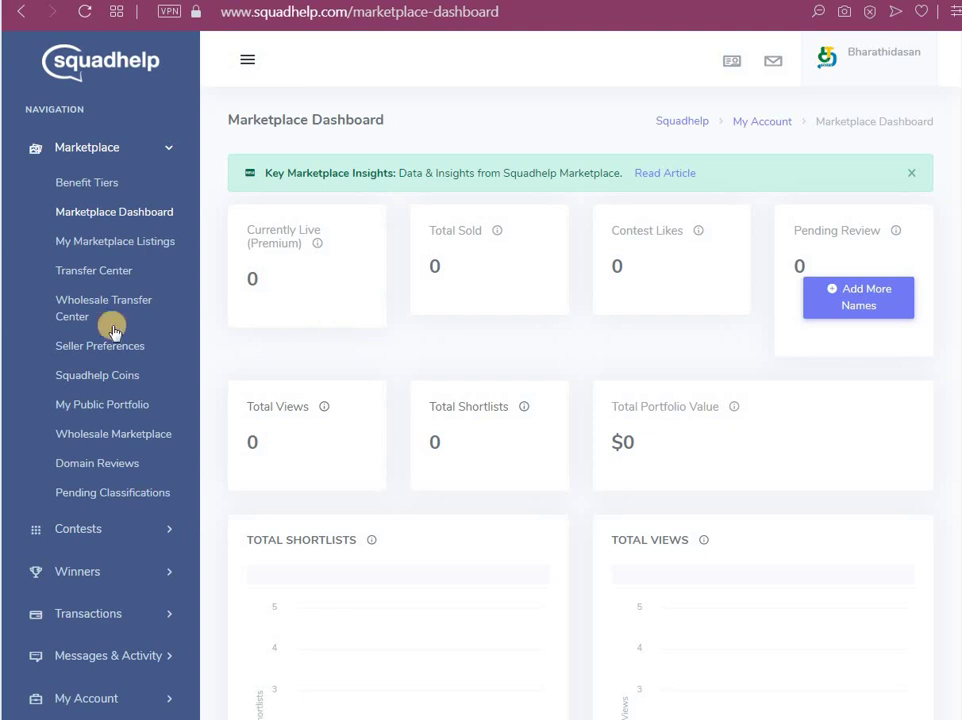
scroll(339, 380, "down", 1)
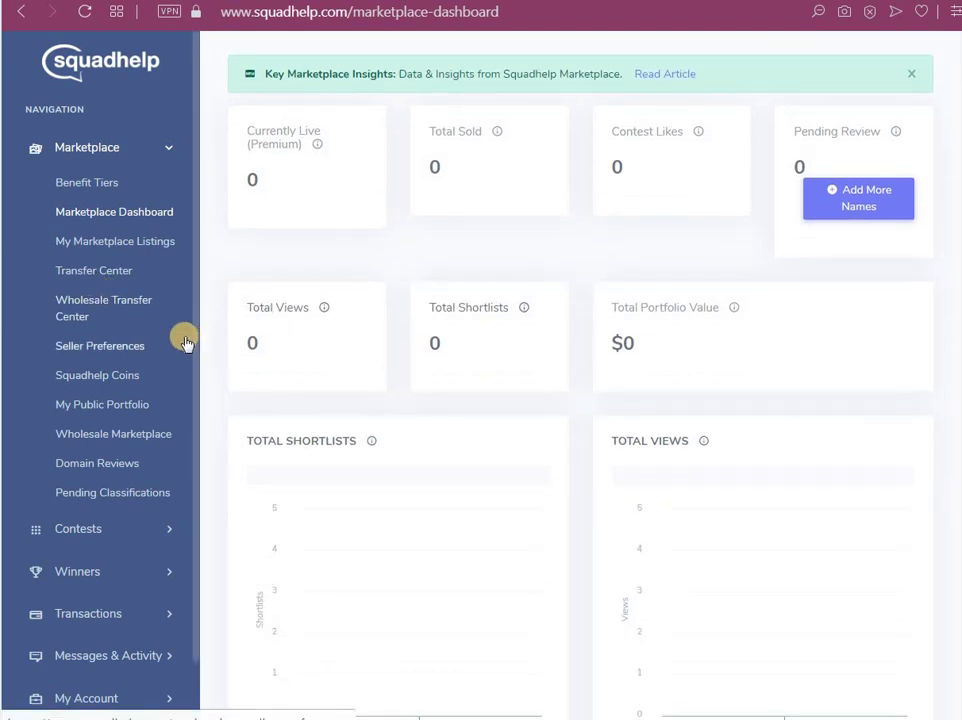
scroll(170, 325, "down", 1)
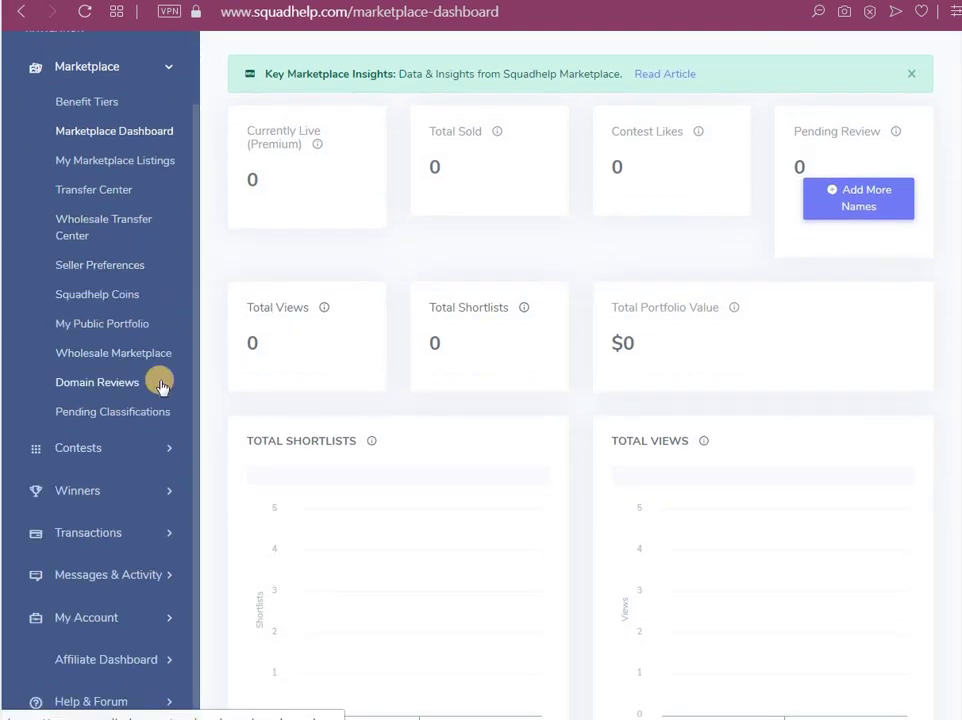
Open the Recent Winners page and browse the winning names and logo designs with their prizes.
left_click(66, 496)
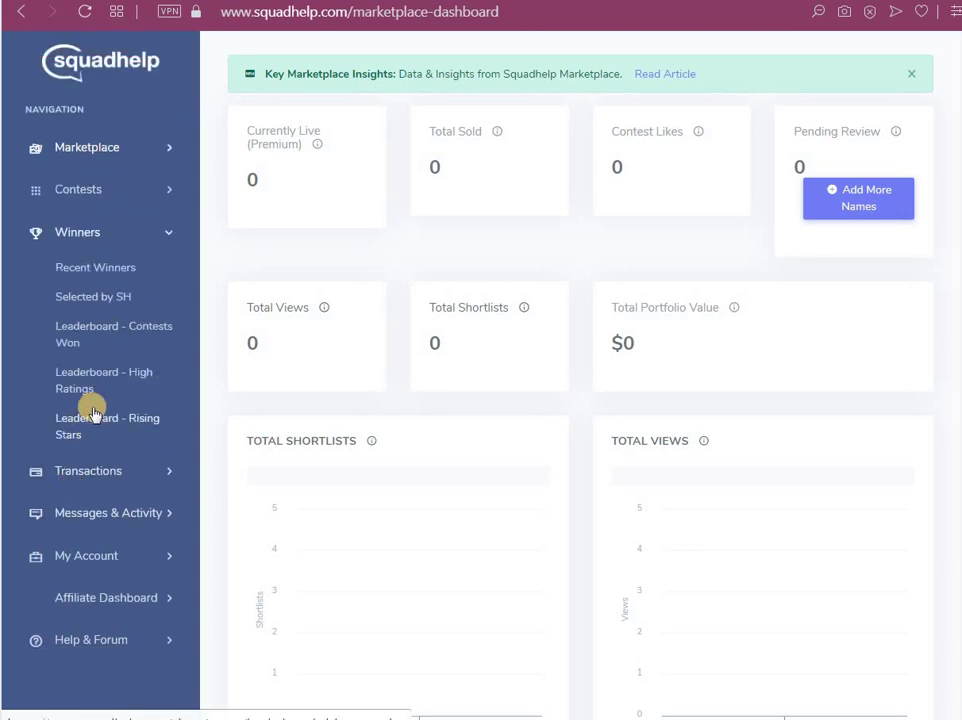
left_click(89, 266)
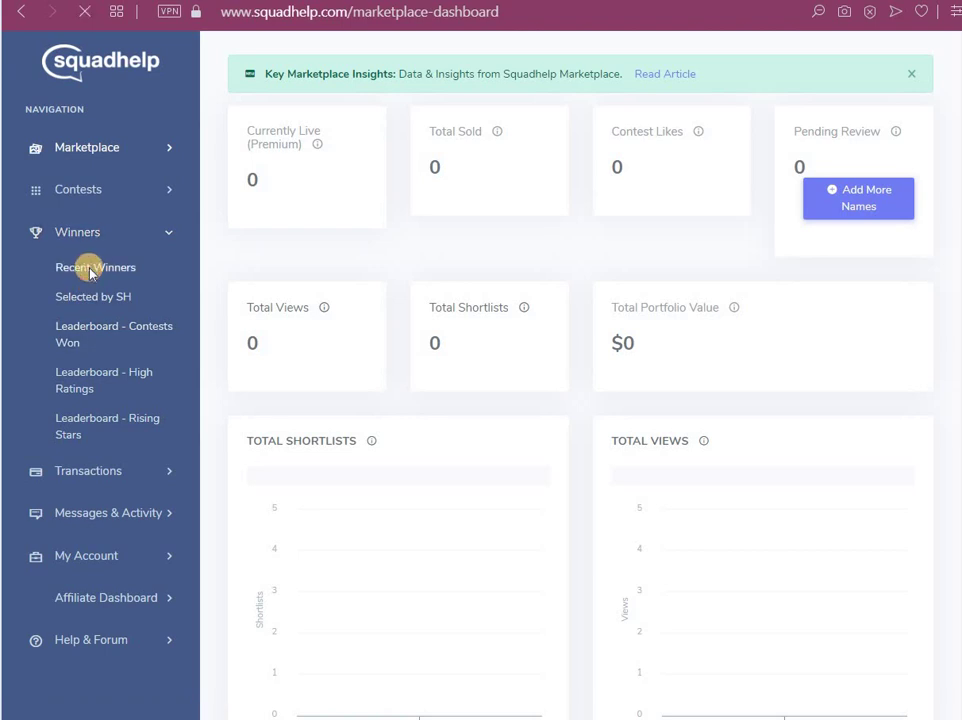
left_click(79, 269)
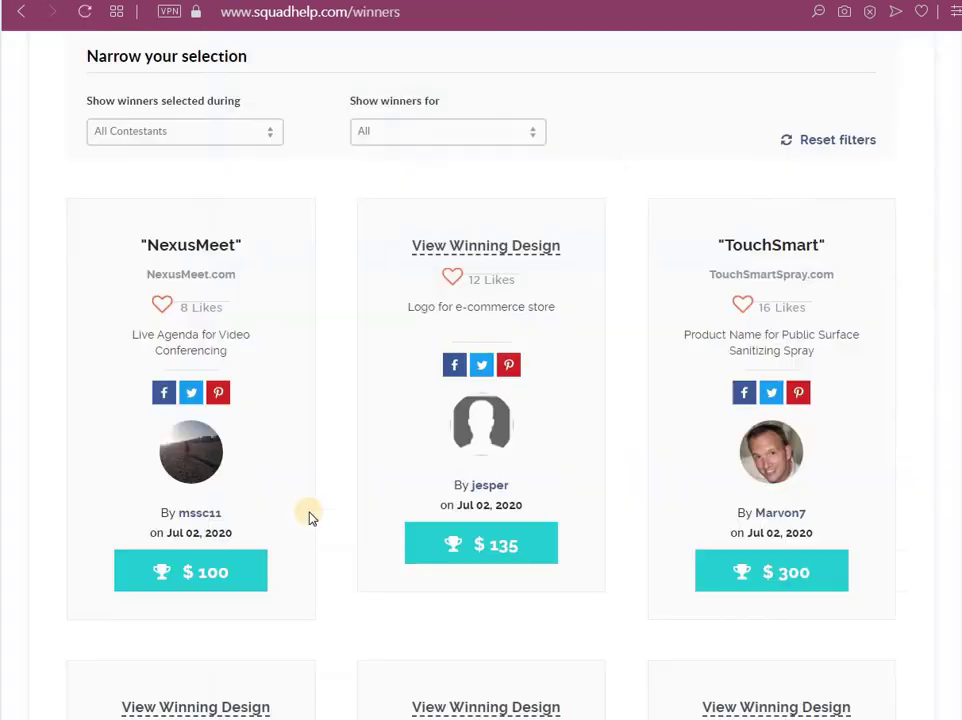
scroll(393, 442, "down", 5)
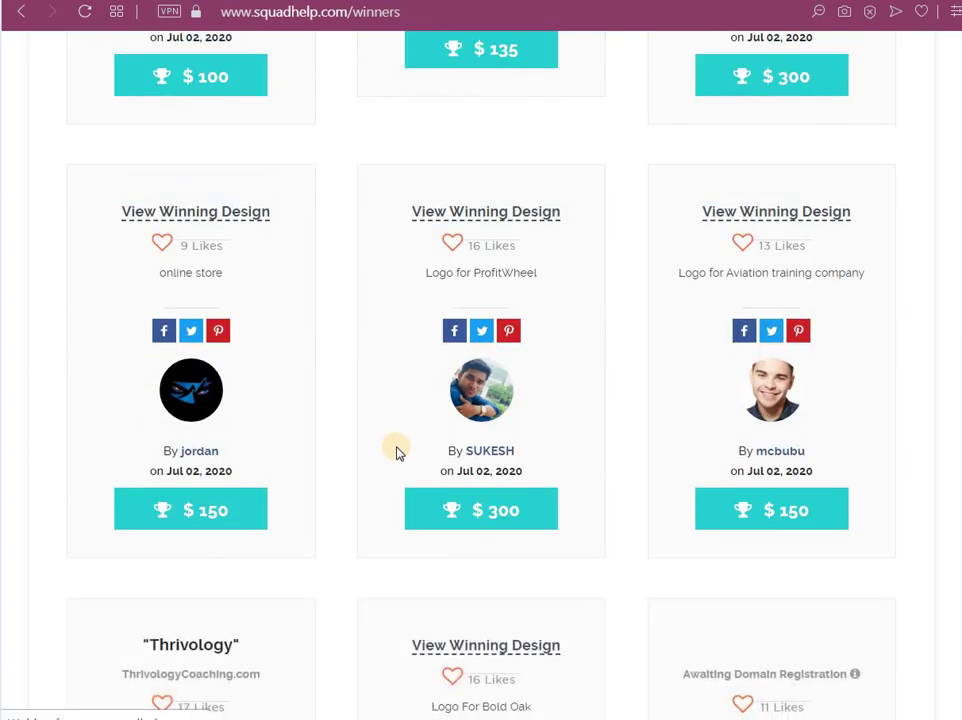
Open the profile of the designer who won the ProfitWheel logo contest and examine the earnings, account summary, winning portfolio and contest stats.
left_click(484, 457)
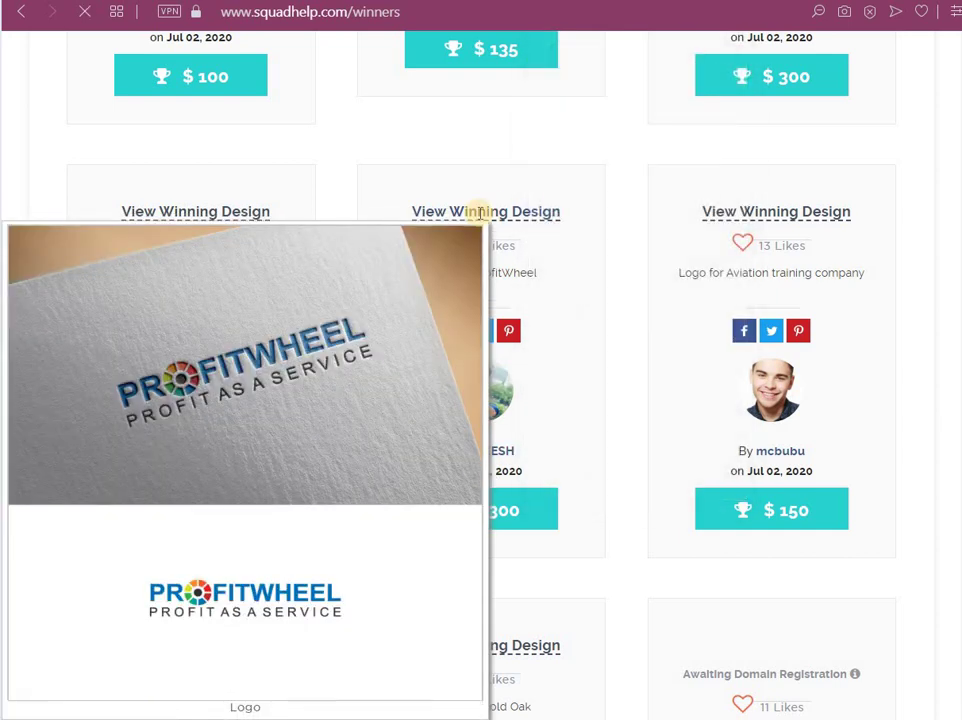
mouse_move(485, 511)
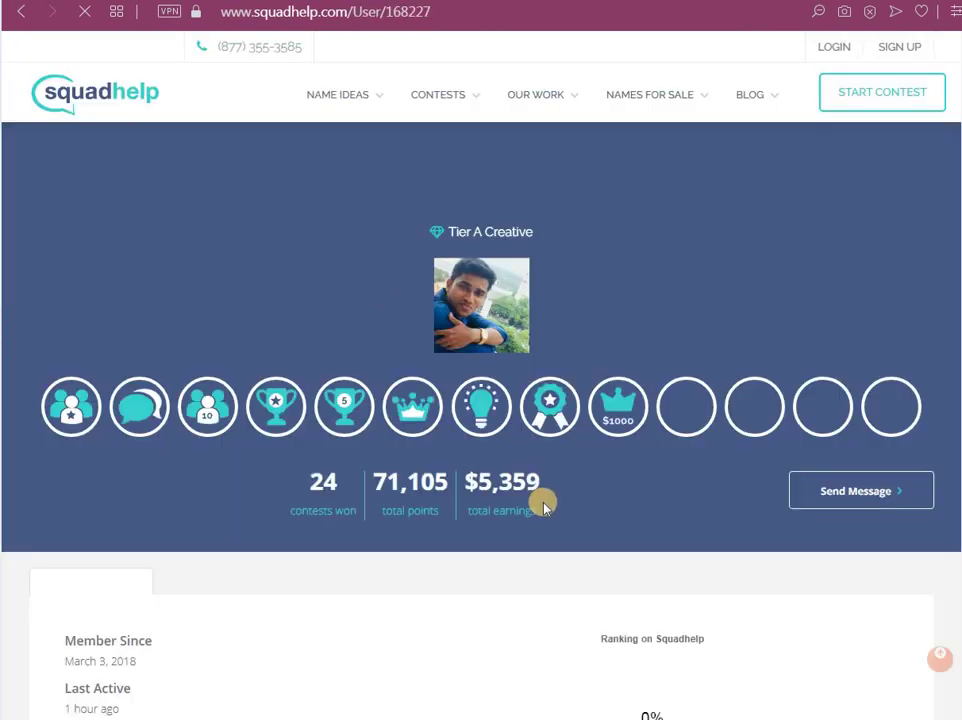
scroll(543, 497, "down", 2)
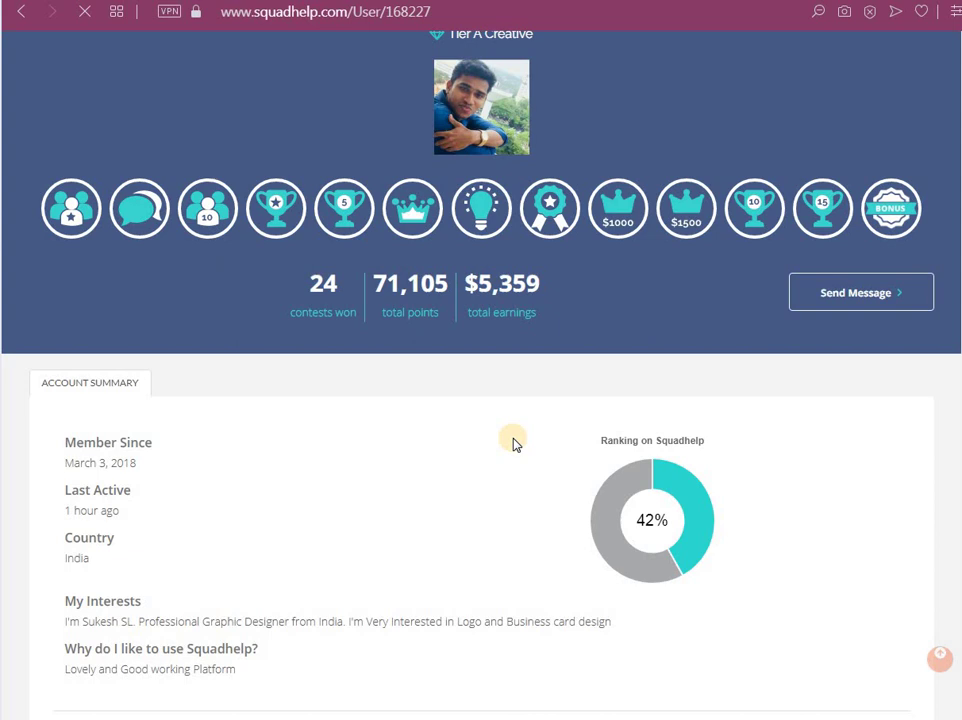
scroll(432, 515, "down", 4)
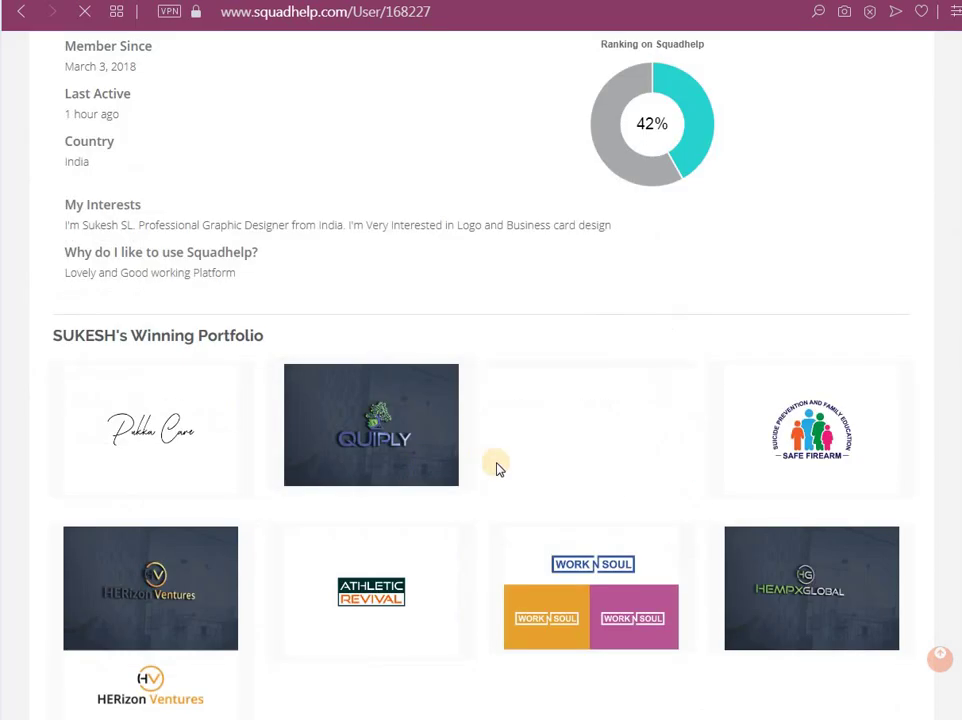
scroll(498, 468, "up", 2)
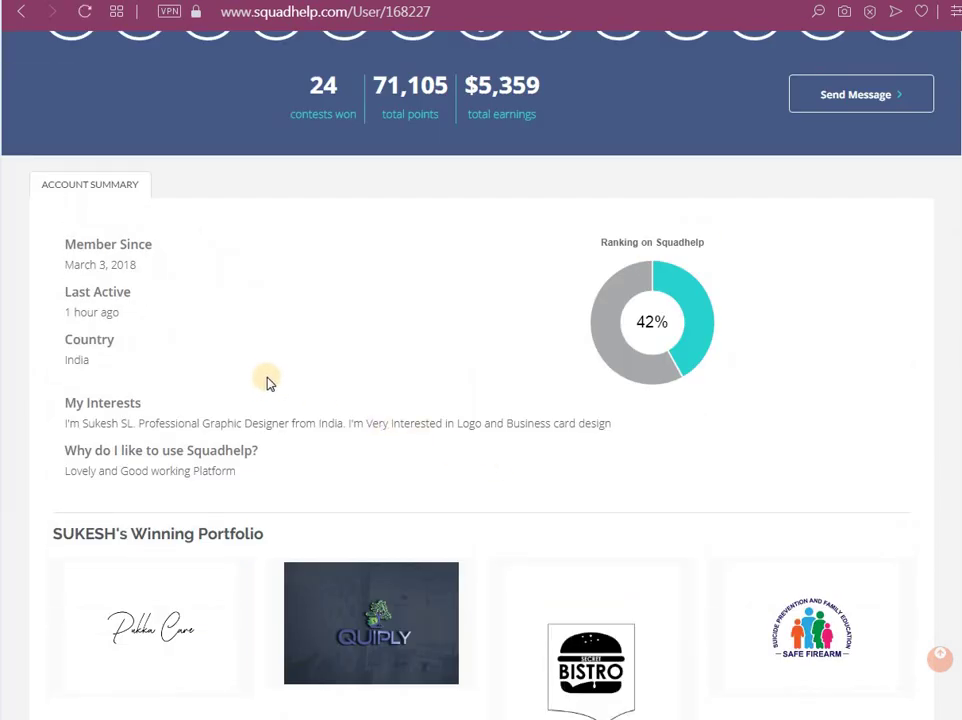
scroll(281, 391, "down", 1)
scroll(286, 405, "down", 6)
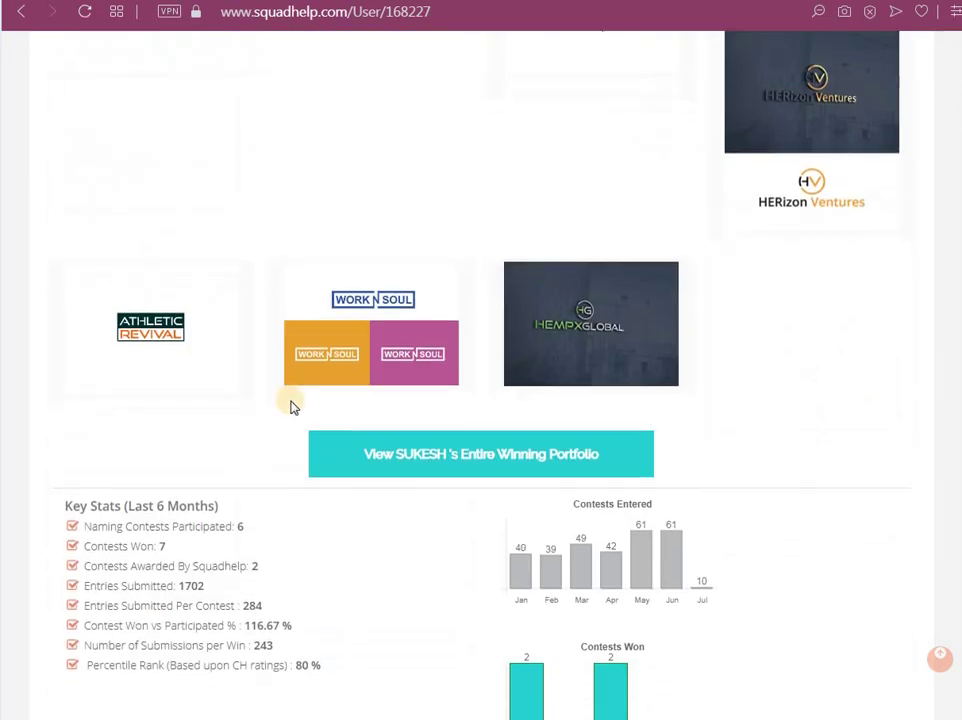
scroll(300, 410, "down", 3)
scroll(320, 380, "up", 12)
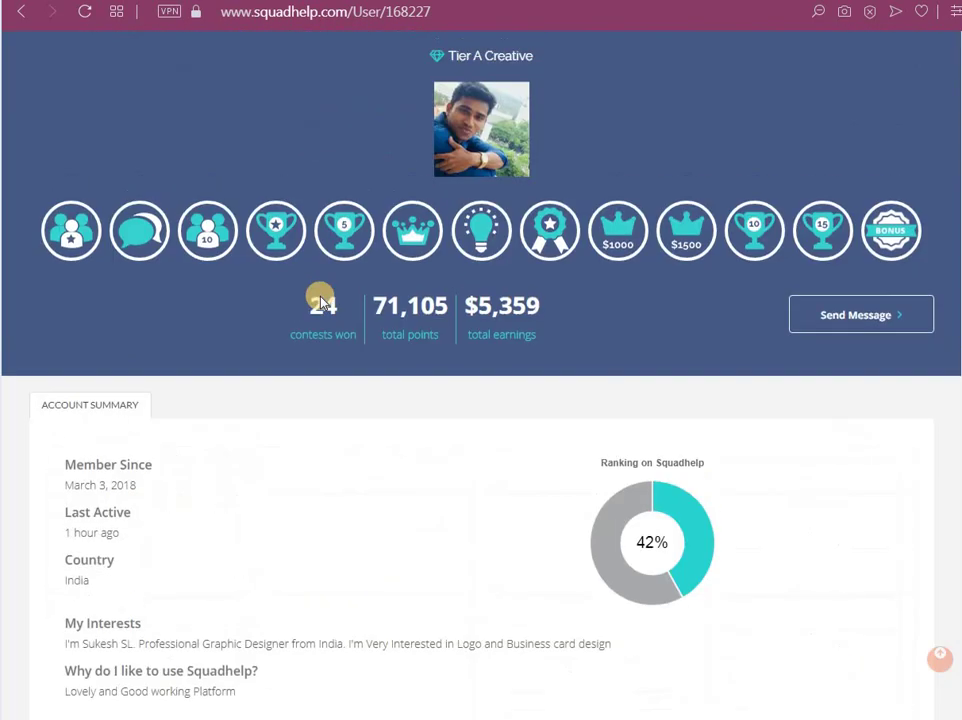
scroll(436, 361, "up", 1)
scroll(447, 365, "down", 6)
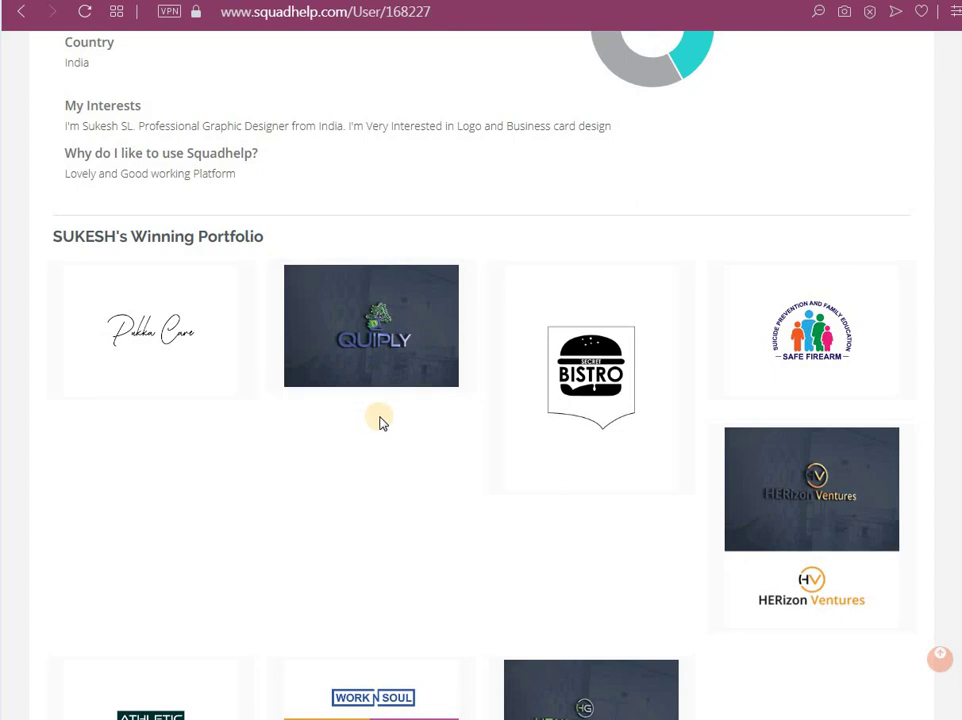
scroll(384, 400, "down", 2)
scroll(397, 385, "down", 3)
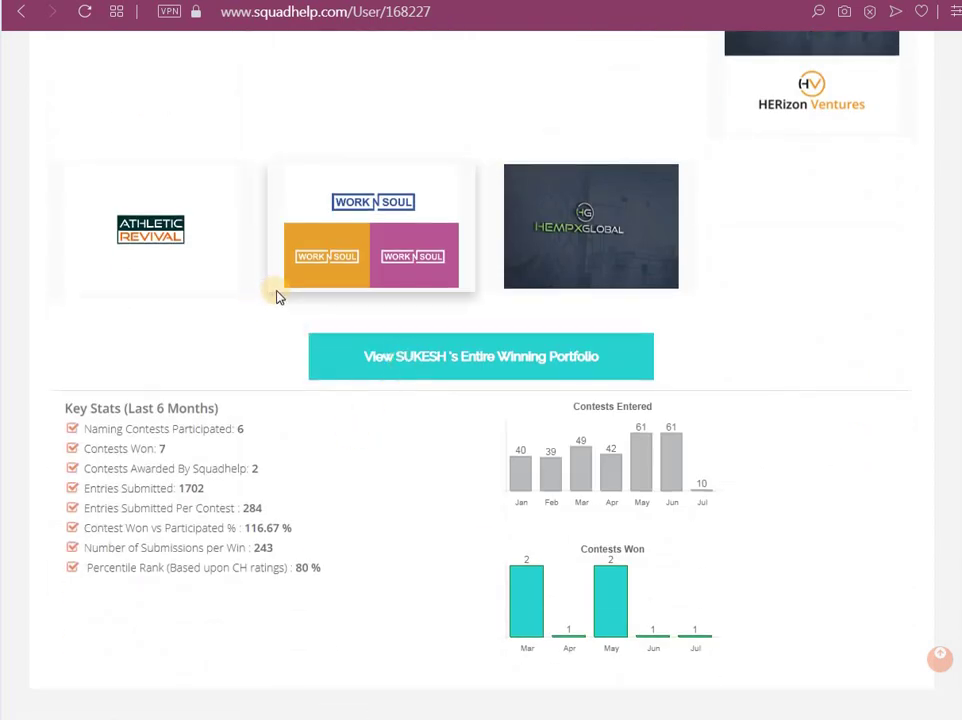
scroll(285, 310, "up", 2)
scroll(401, 456, "down", 4)
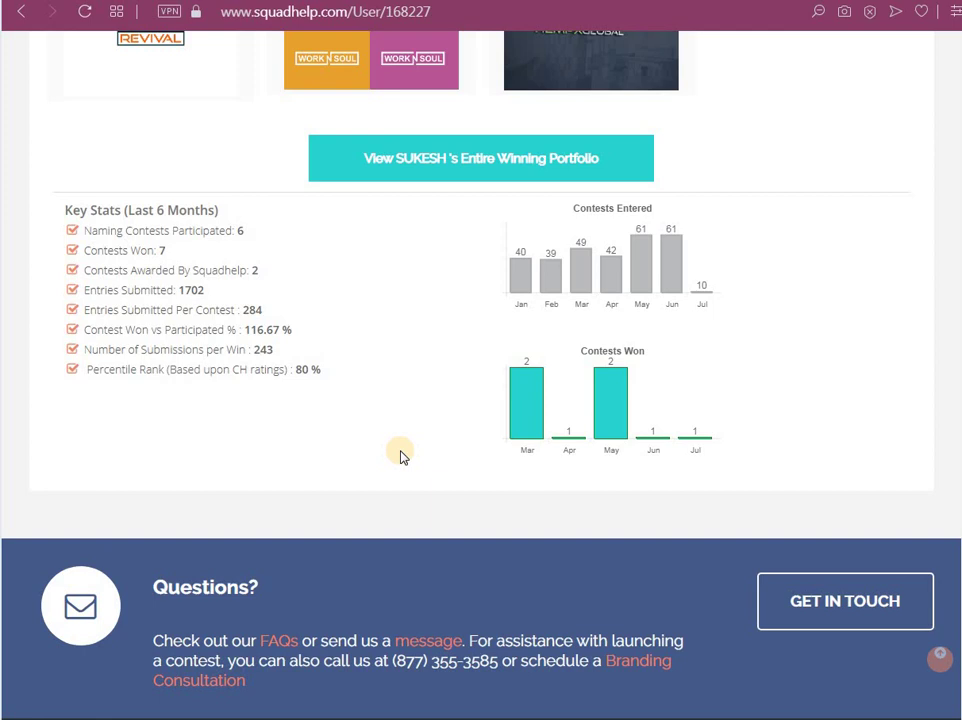
scroll(400, 456, "up", 15)
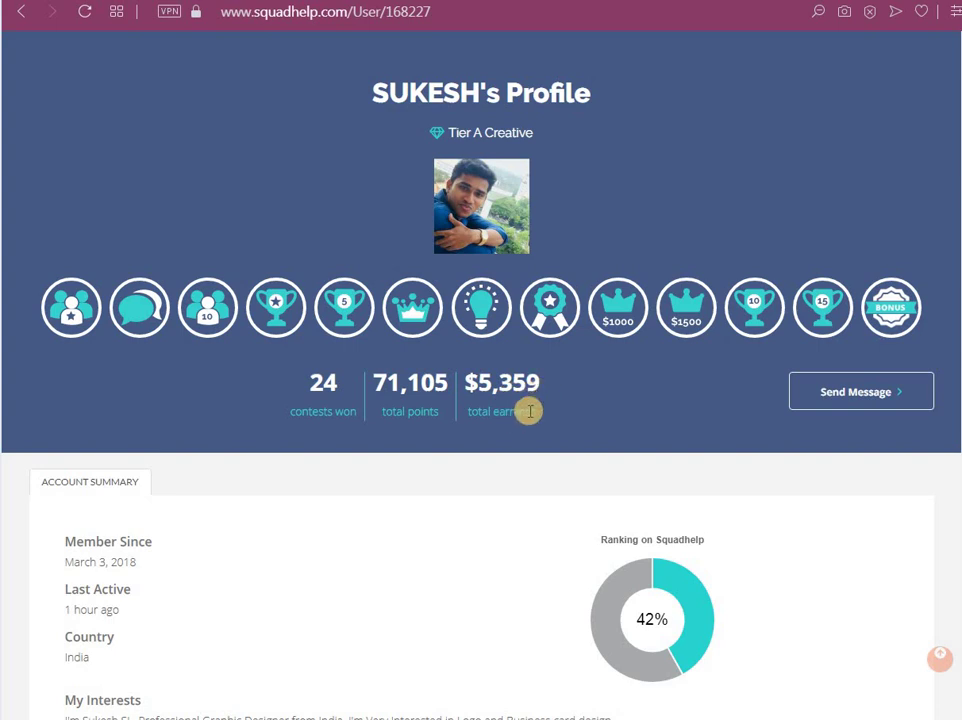
scroll(528, 400, "up", 1)
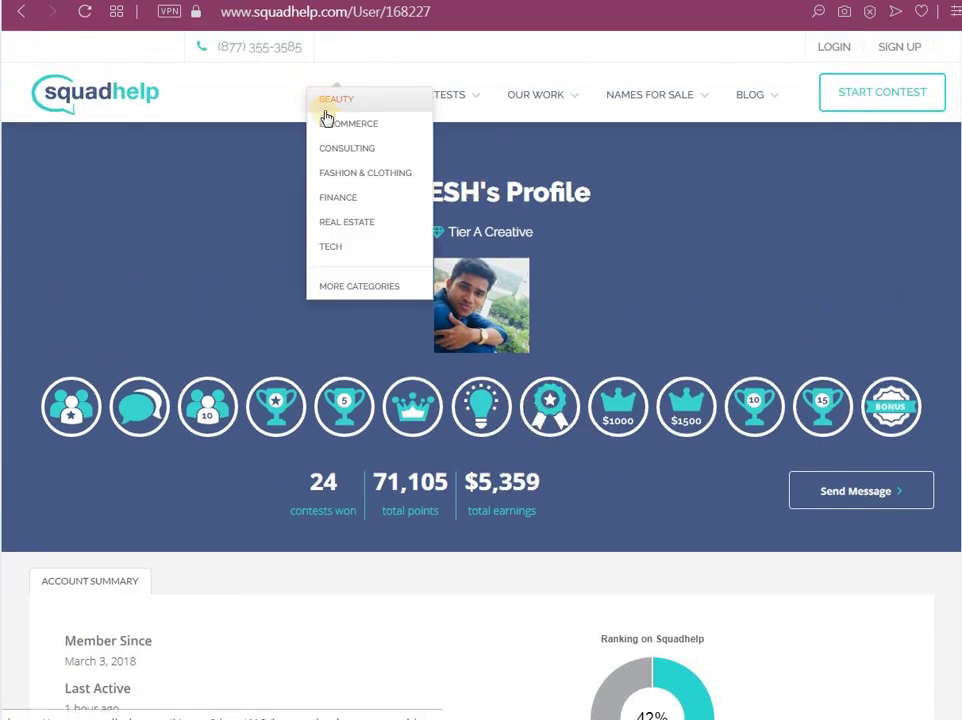
scroll(430, 450, "down", 4)
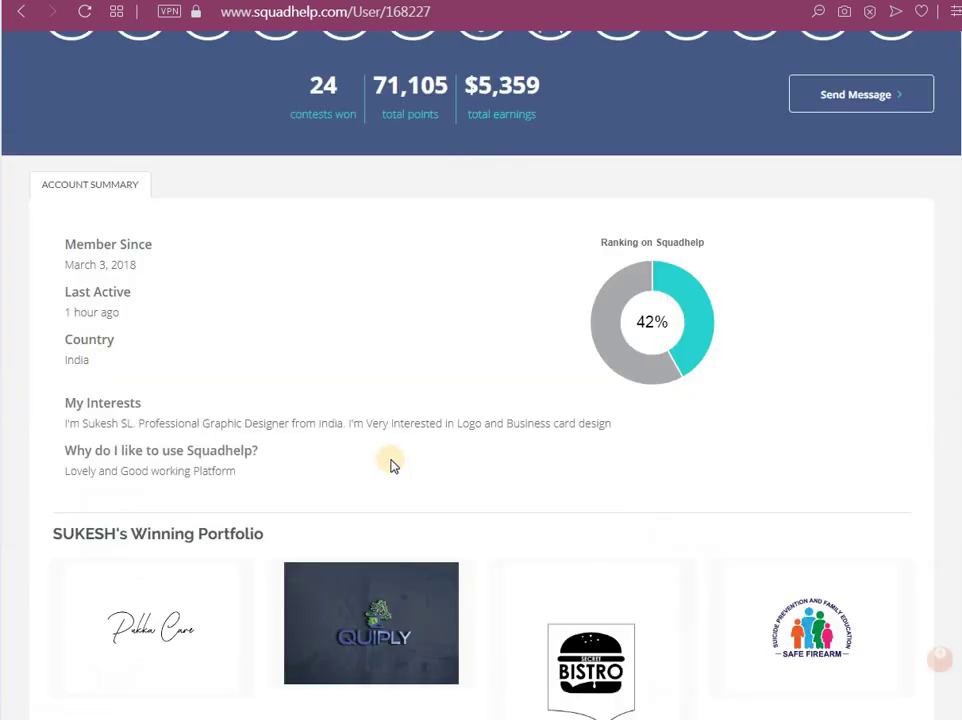
scroll(391, 462, "up", 4)
Return from the designer's profile to the winner filters on the recent contest winners page.
left_click(20, 20)
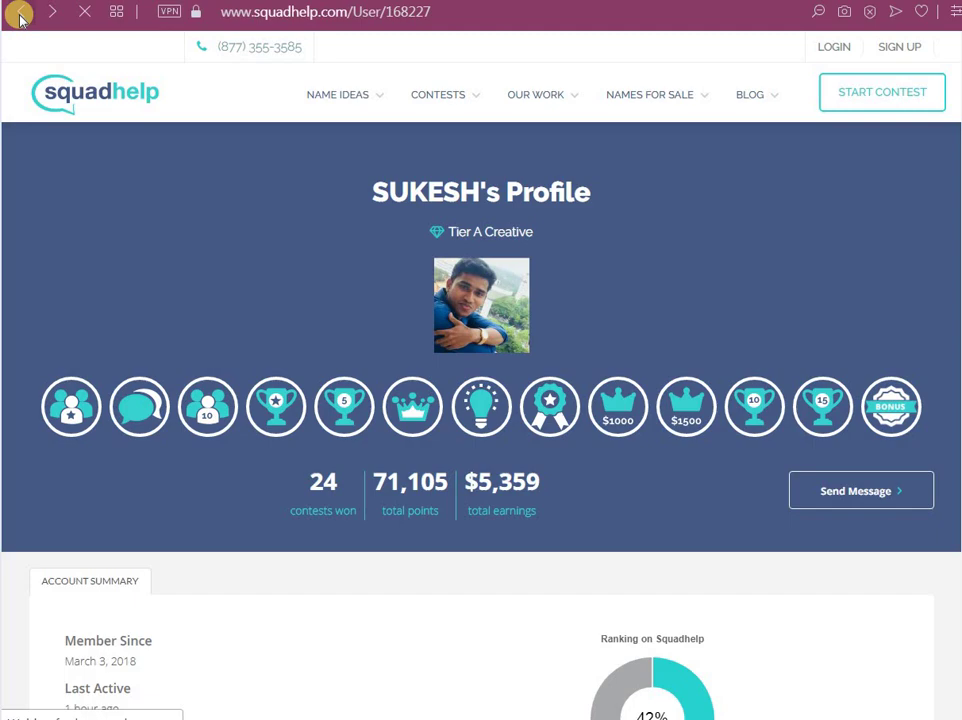
scroll(410, 470, "up", 5)
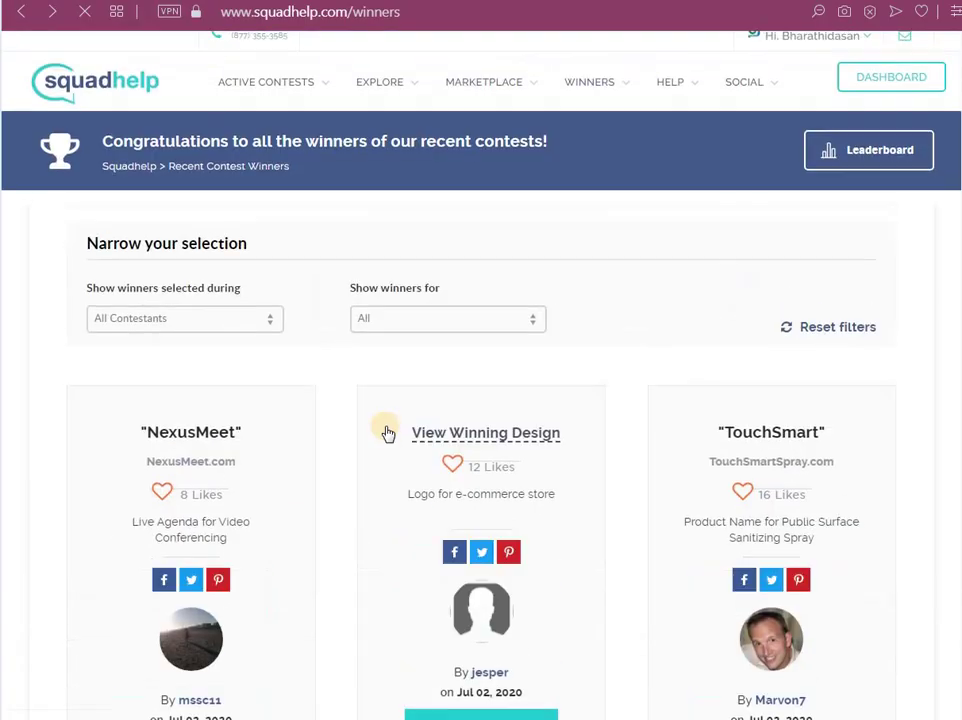